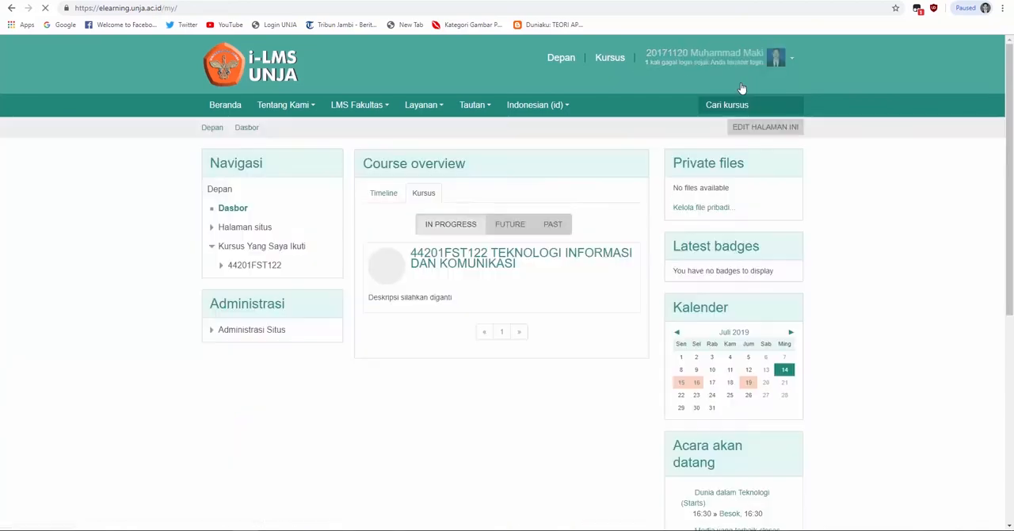
Open the course 44201FST122 TEKNOLOGI INFORMASI DAN KOMUNIKASI and turn on its editing mode
left_click(580, 255)
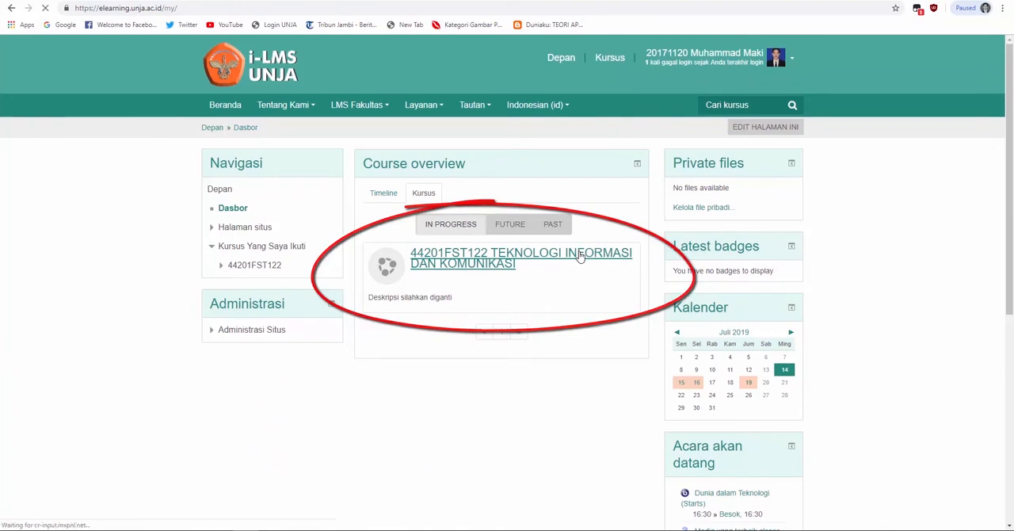
left_click_drag(1010, 193, 1010, 324)
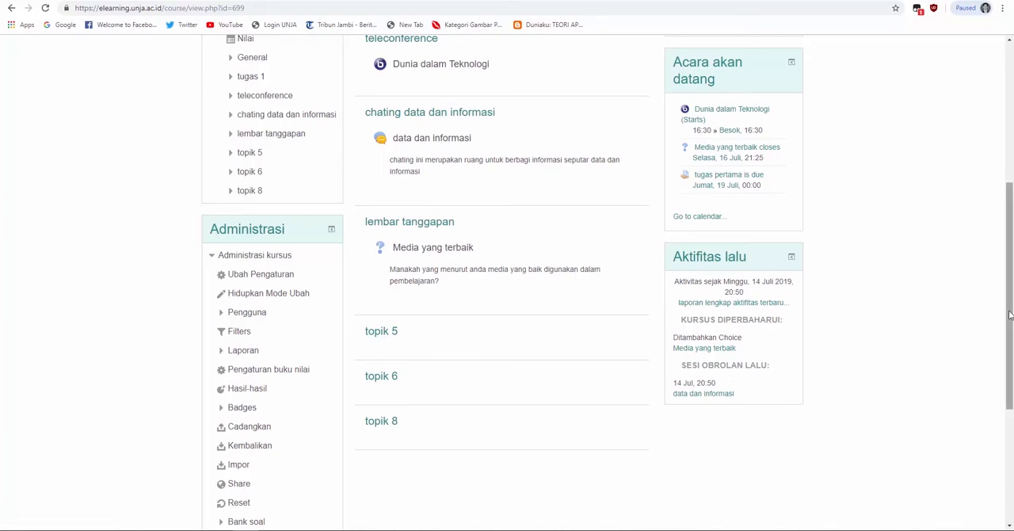
left_click_drag(1010, 315, 1012, 208)
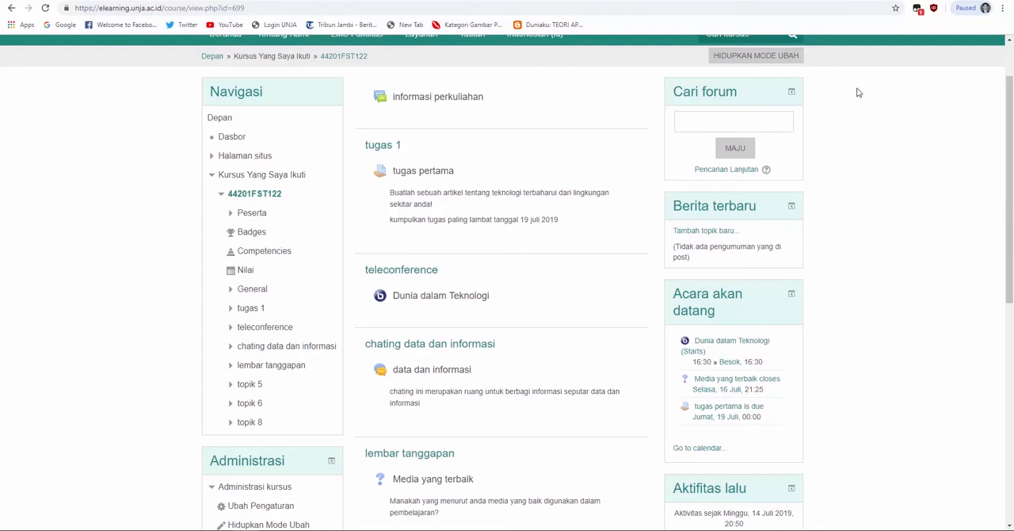
left_click(772, 62)
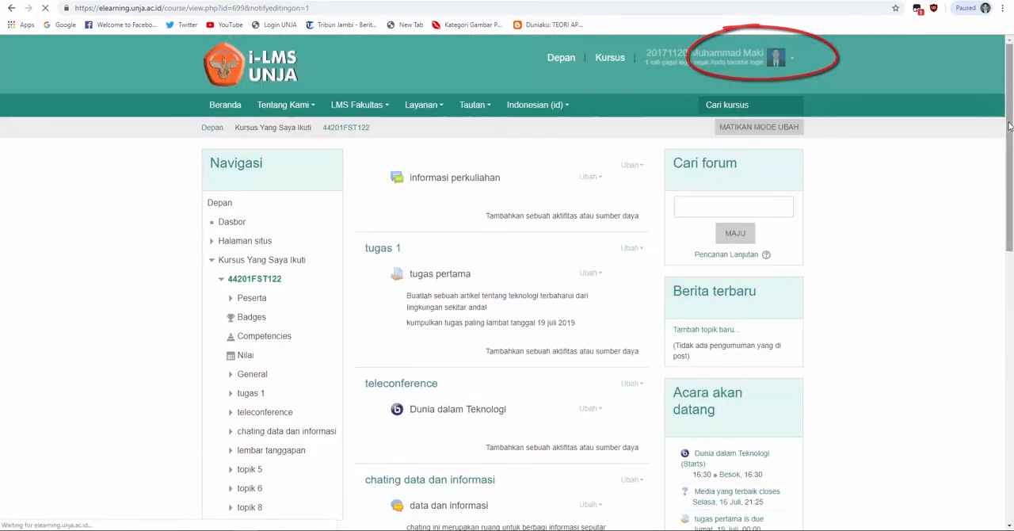
Rename the course section "topik 5" as "kuis"
left_click_drag(1010, 126, 1010, 292)
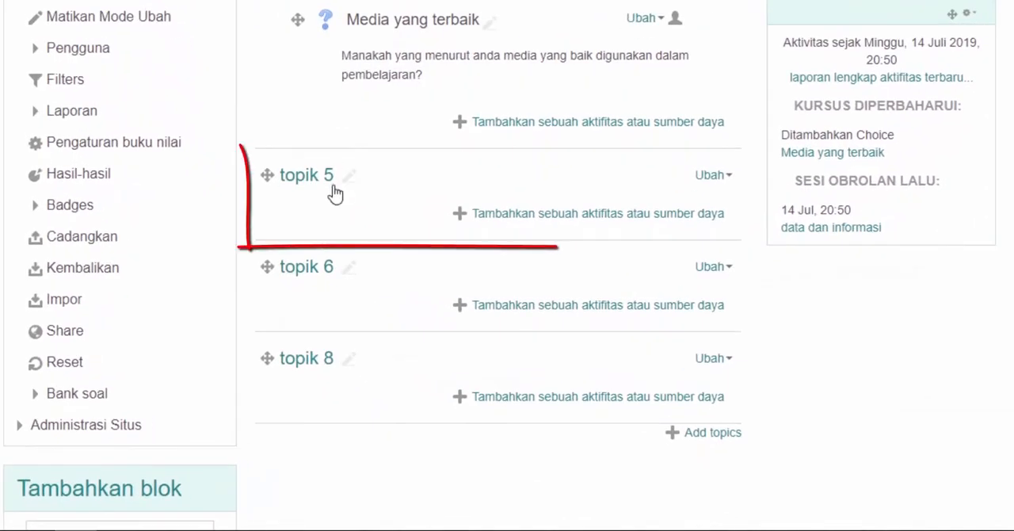
left_click(352, 176)
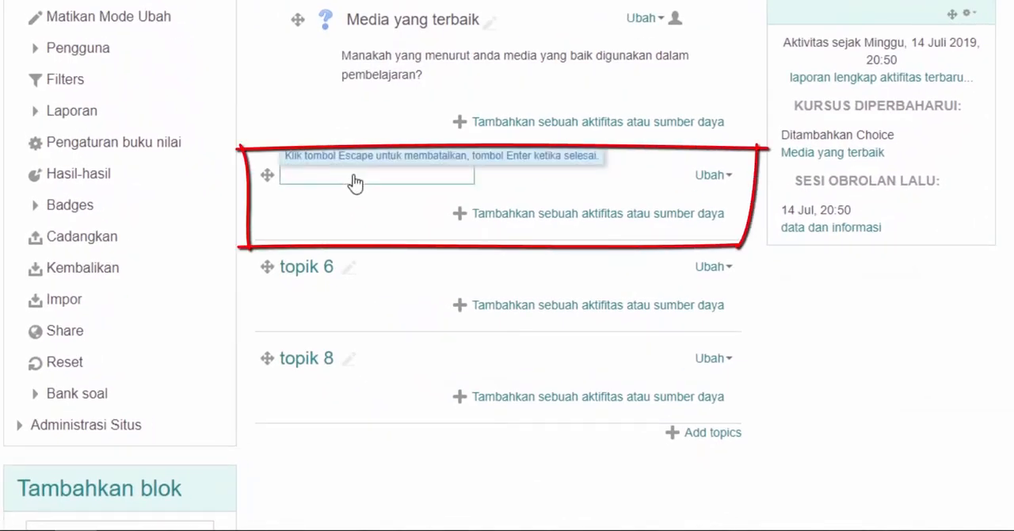
type("kuis")
key("Return")
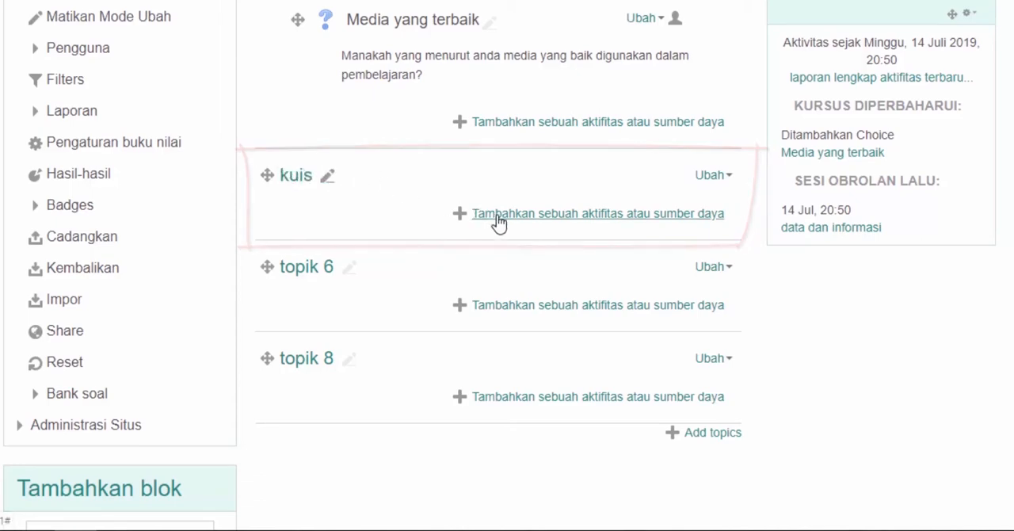
Add a new Kuis activity to the "kuis" section
left_click(500, 321)
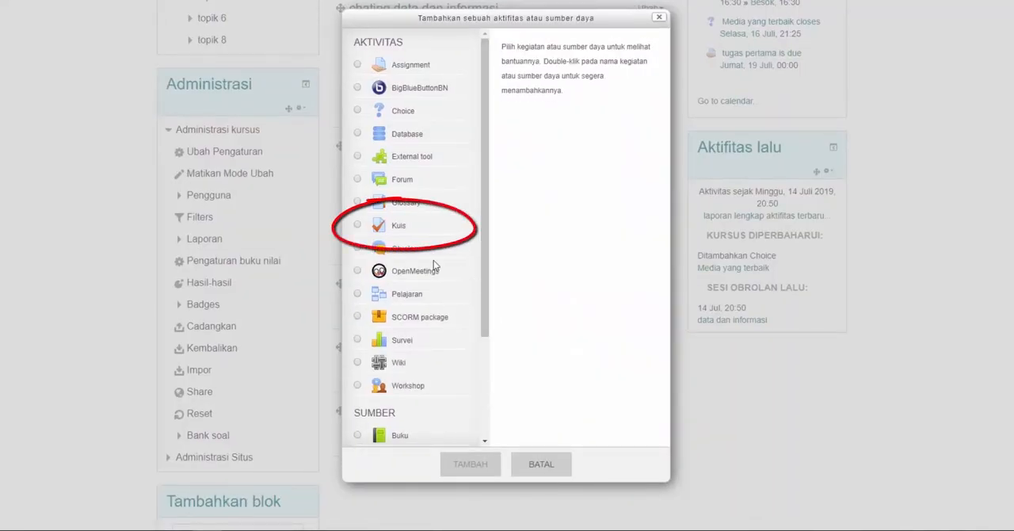
left_click(399, 230)
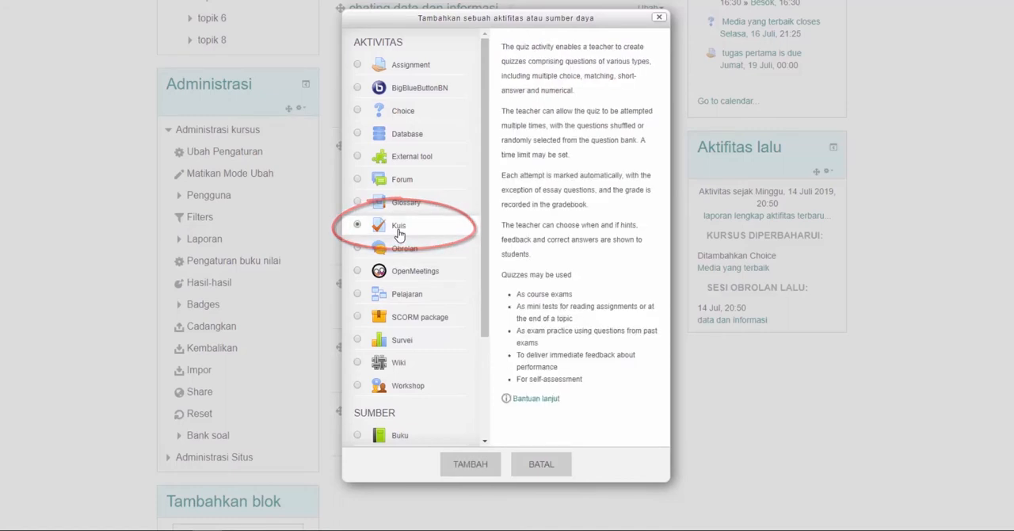
left_click(479, 468)
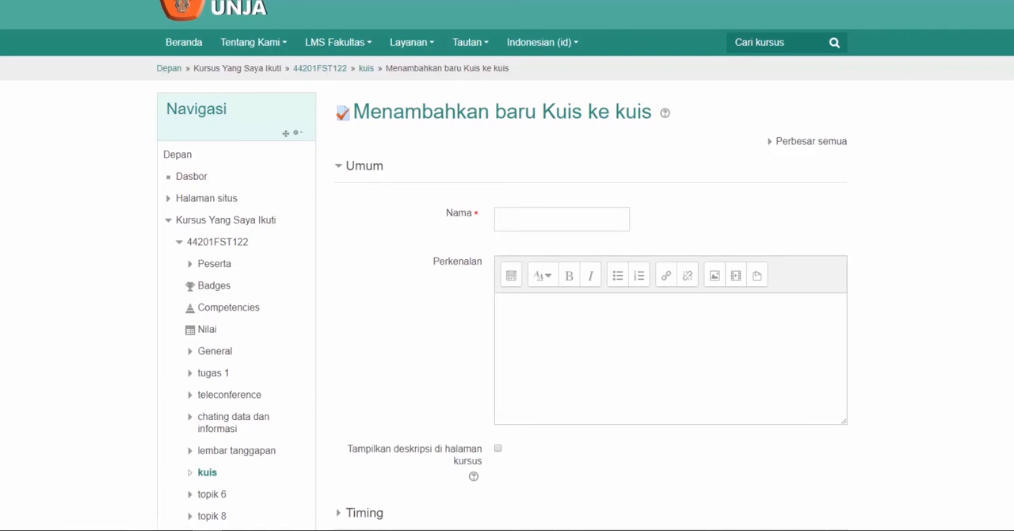
Name the new quiz "Kuis pertama"
scroll(507, 265, "down", 1)
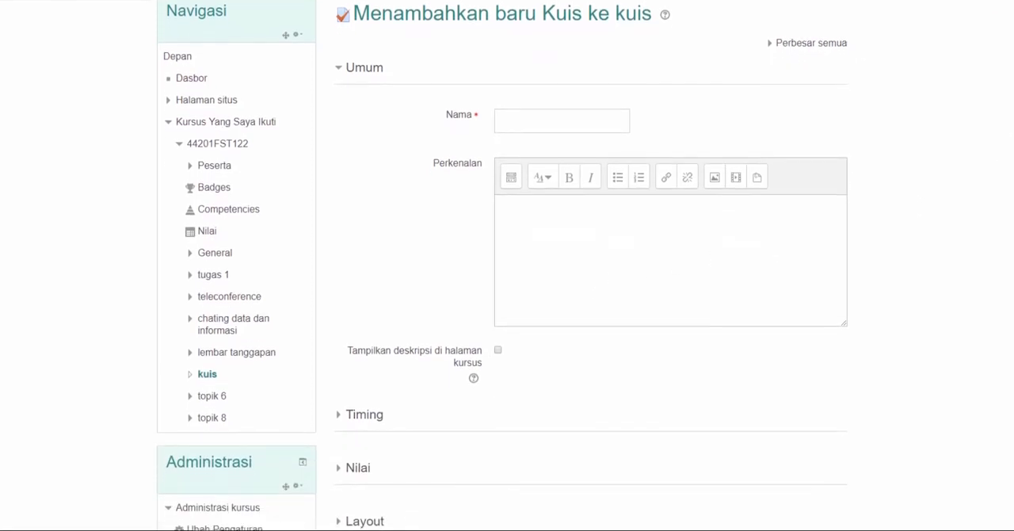
scroll(507, 265, "down", 1)
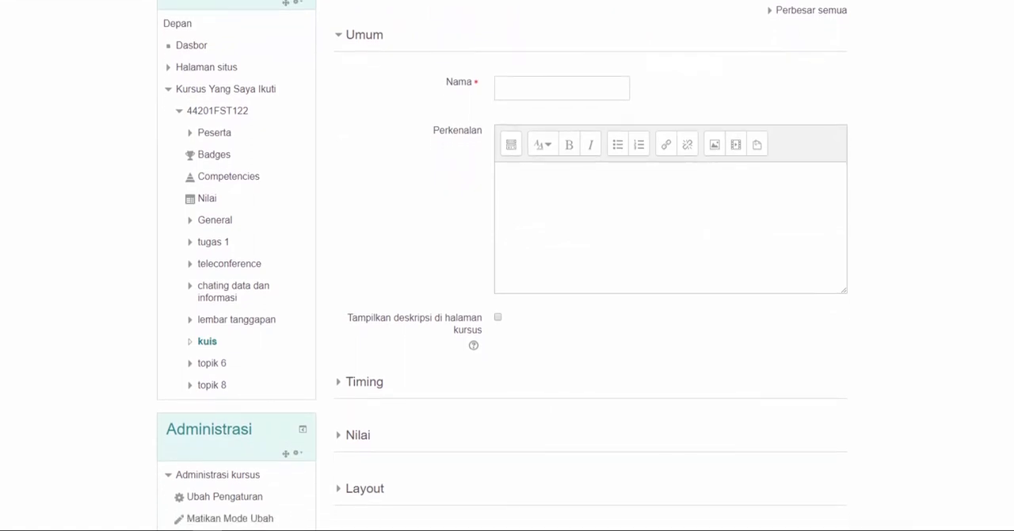
scroll(507, 265, "down", 1)
scroll(507, 265, "down", 1)
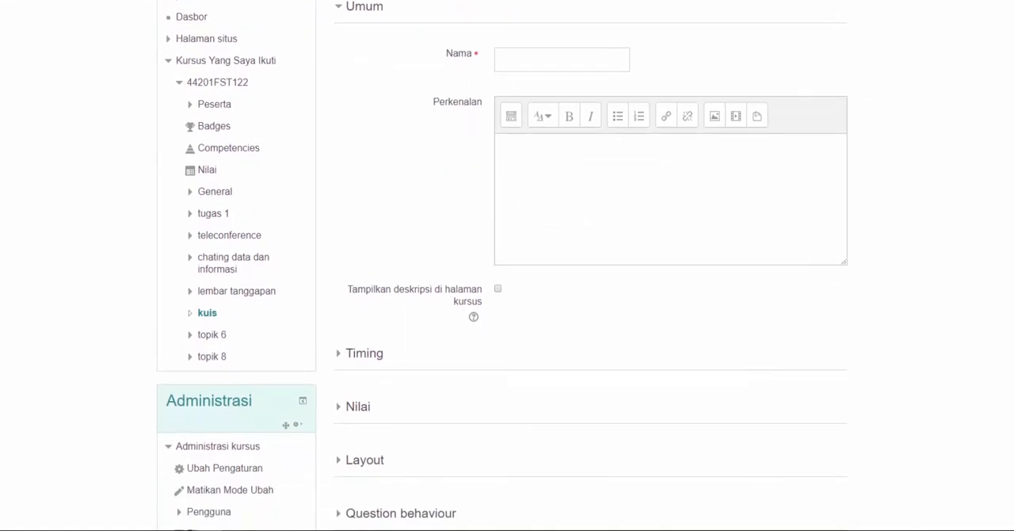
scroll(507, 266, "down", 1)
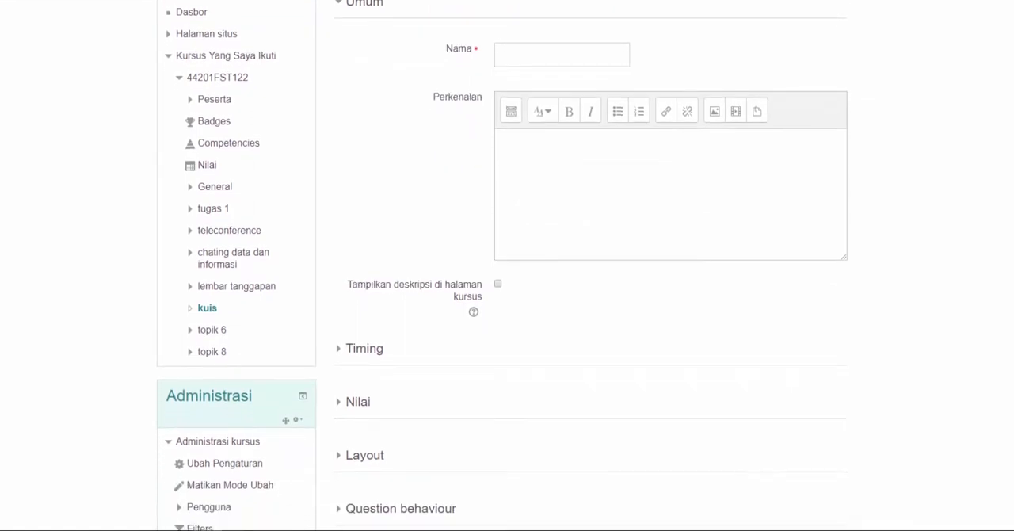
scroll(507, 266, "down", 1)
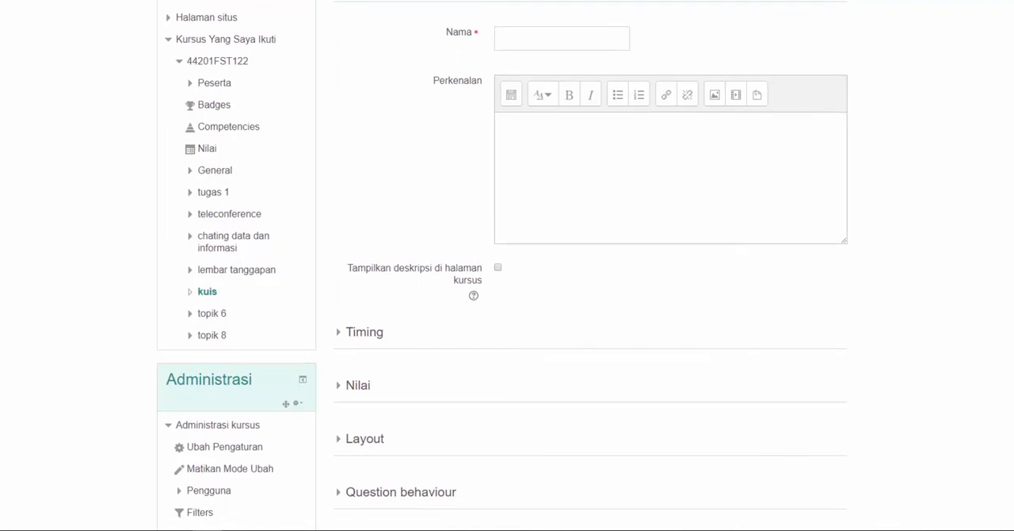
scroll(507, 266, "up", 3)
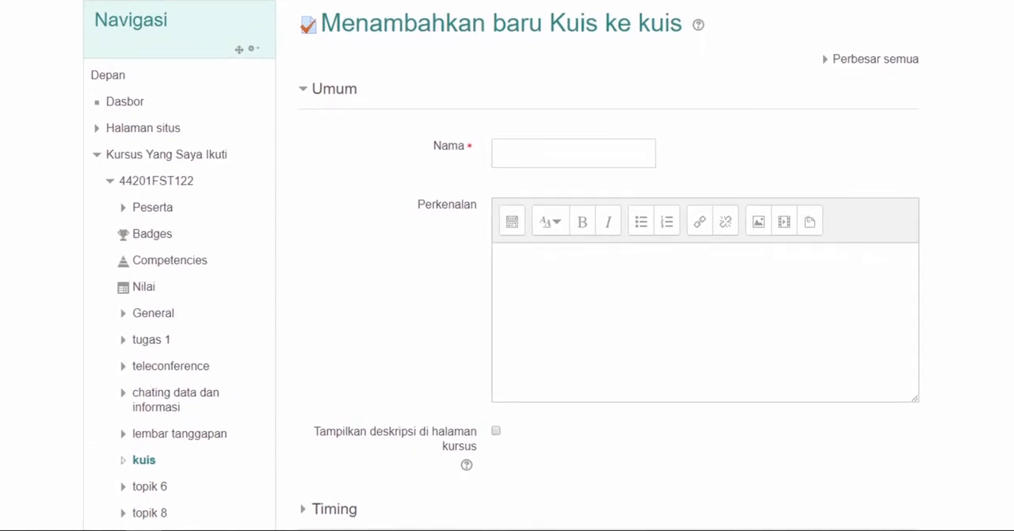
left_click(600, 148)
type("Kuis per")
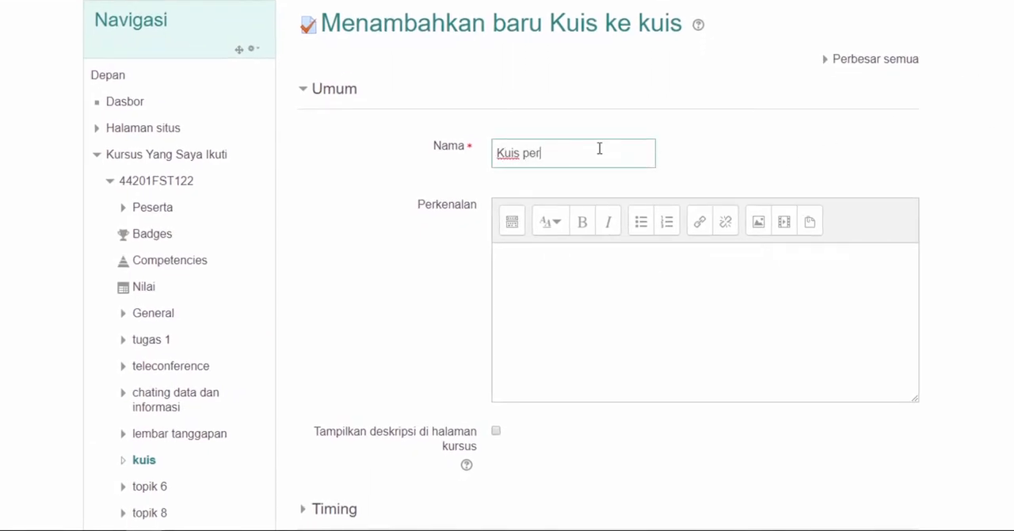
type("tama")
Enter the introduction "silahkan jawab pertanyaan berikut ini dengan baik dan benar!" and have the description displayed on the course page
left_click(544, 299)
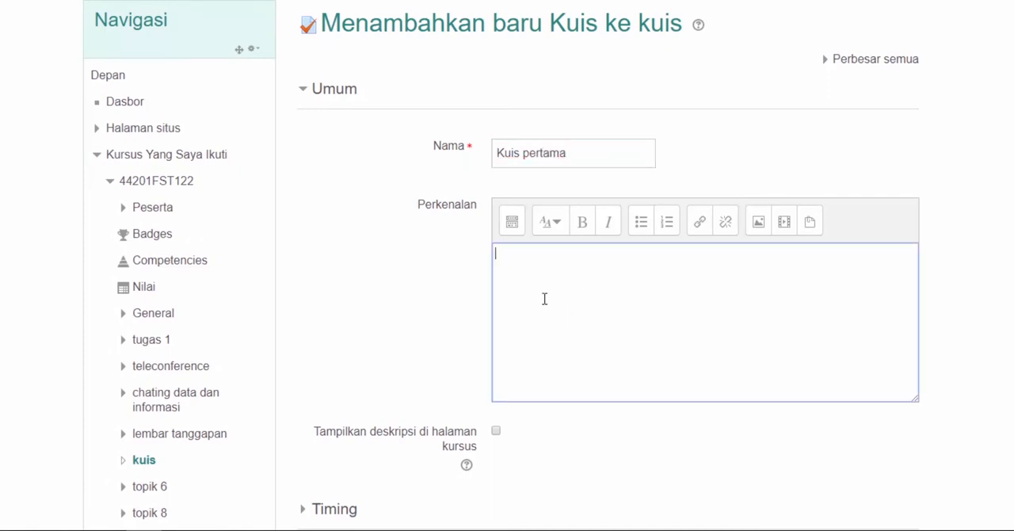
type("silahkan jawab pertanyaan berikut ini dengan baik dan benar!")
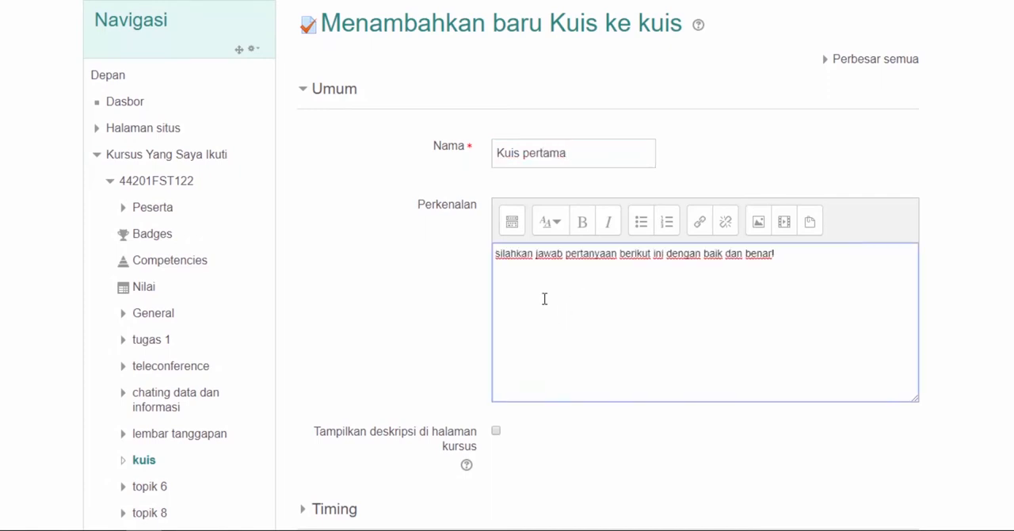
left_click(496, 430)
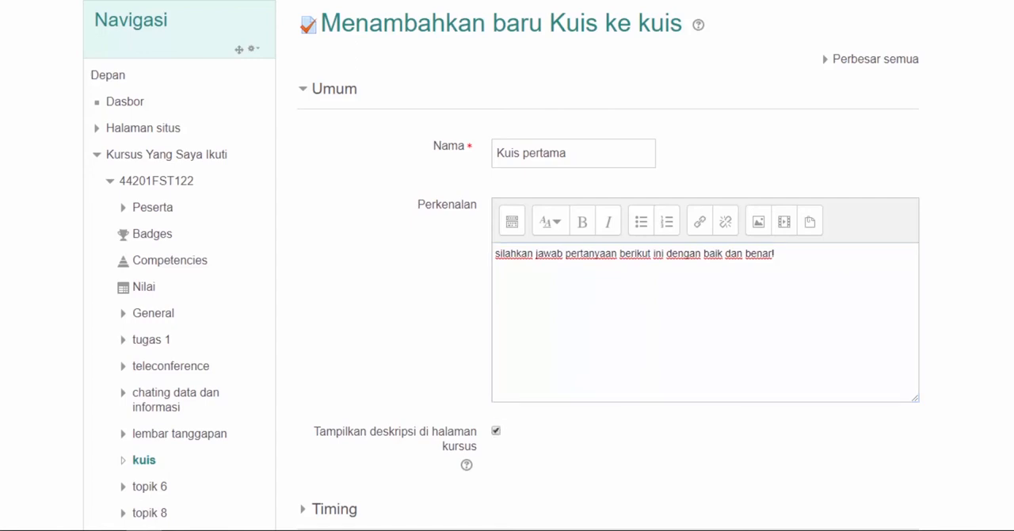
Enable the quiz's start and end dates in the Timing settings and set the end day to 16
scroll(507, 317, "down", 5)
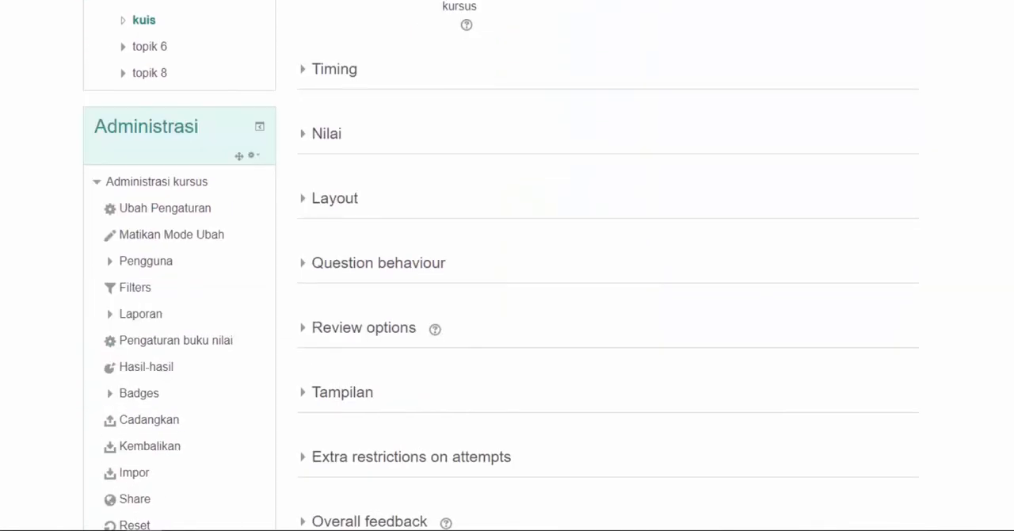
left_click(348, 75)
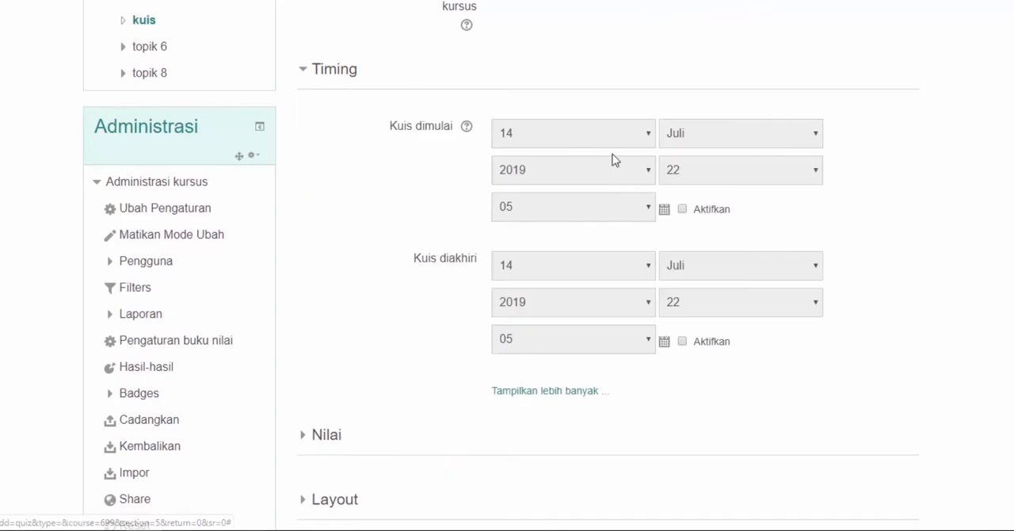
left_click(683, 210)
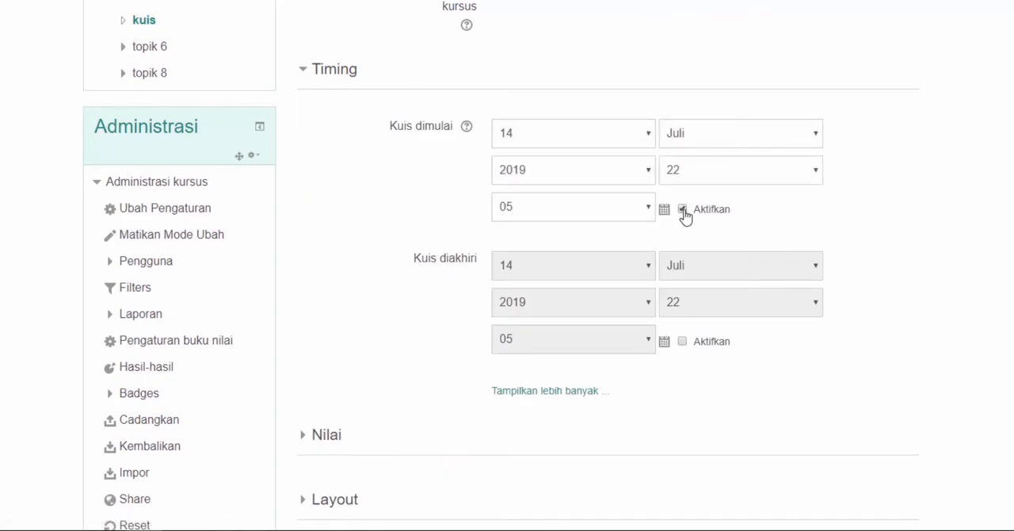
left_click(682, 341)
left_click(651, 272)
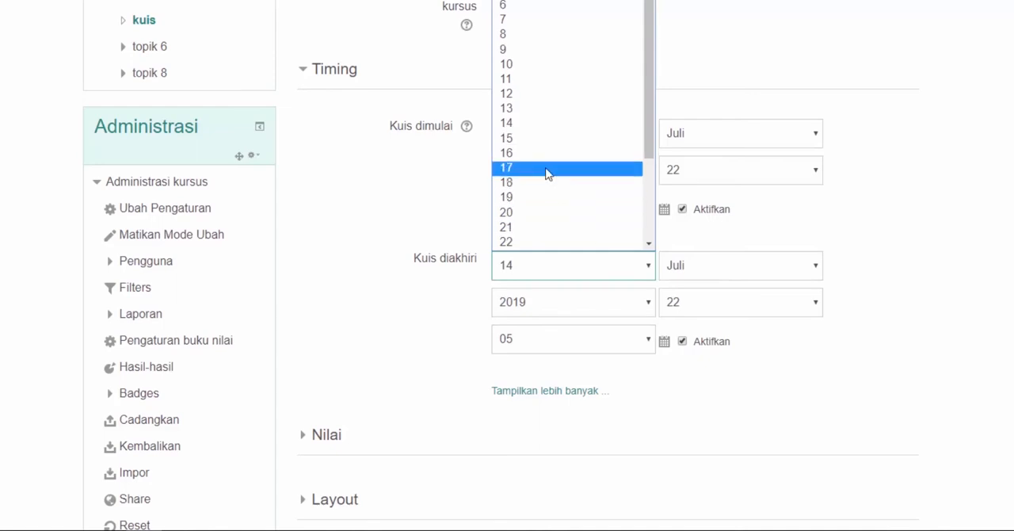
left_click(538, 155)
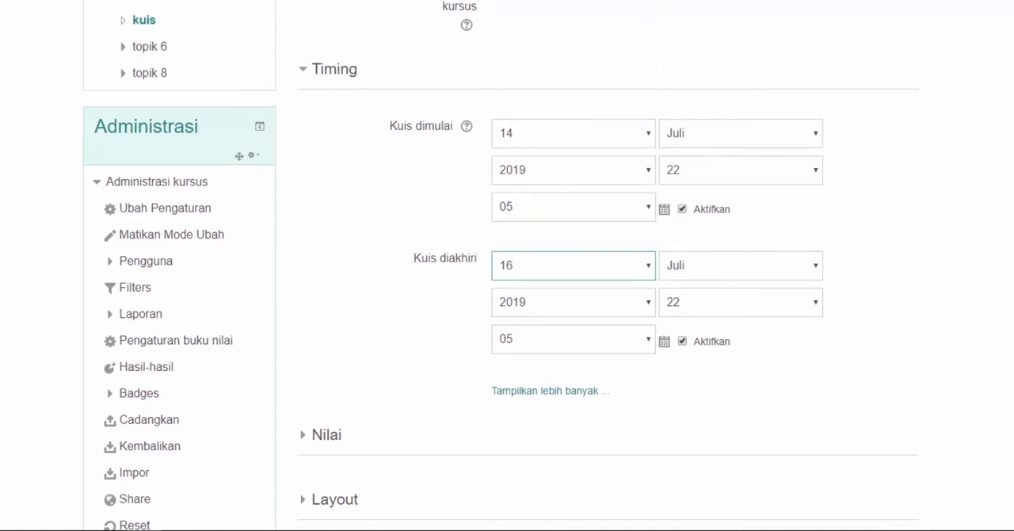
Reveal the additional Timing settings and try switching the quiz's time limit on and off
scroll(586, 222, "down", 2)
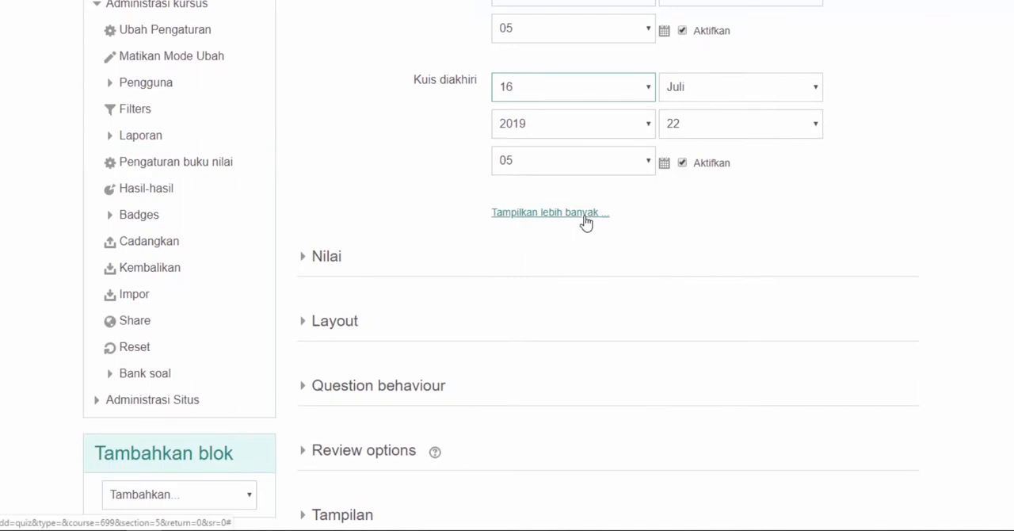
left_click(586, 214)
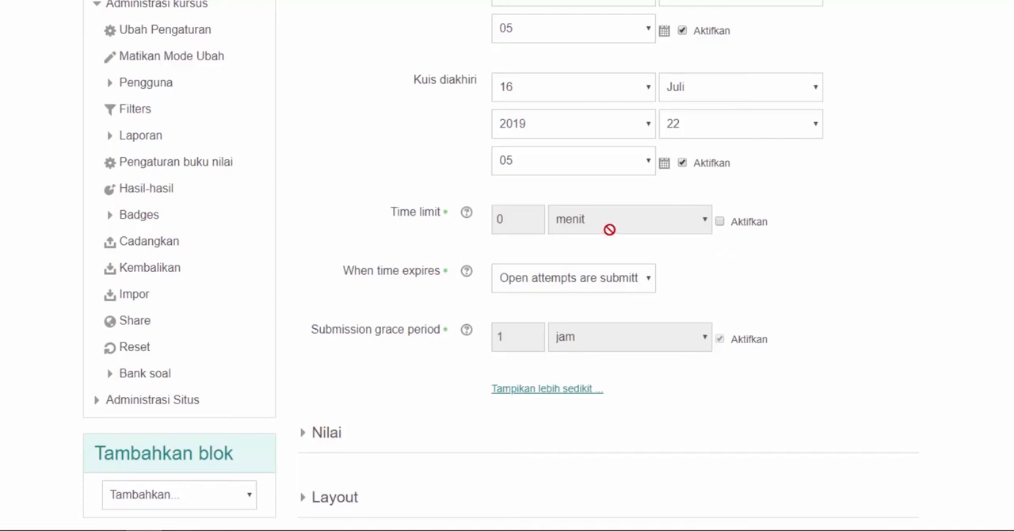
left_click(722, 224)
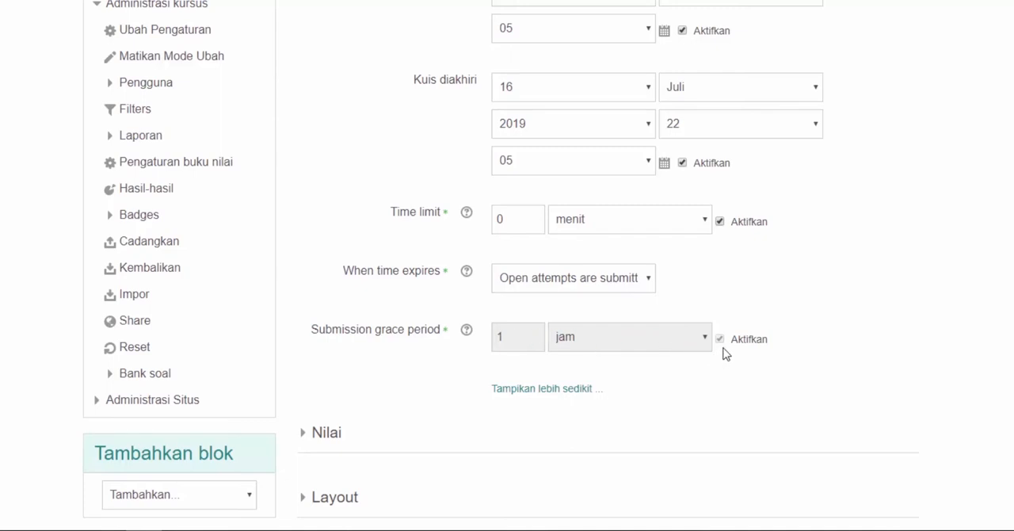
left_click(720, 222)
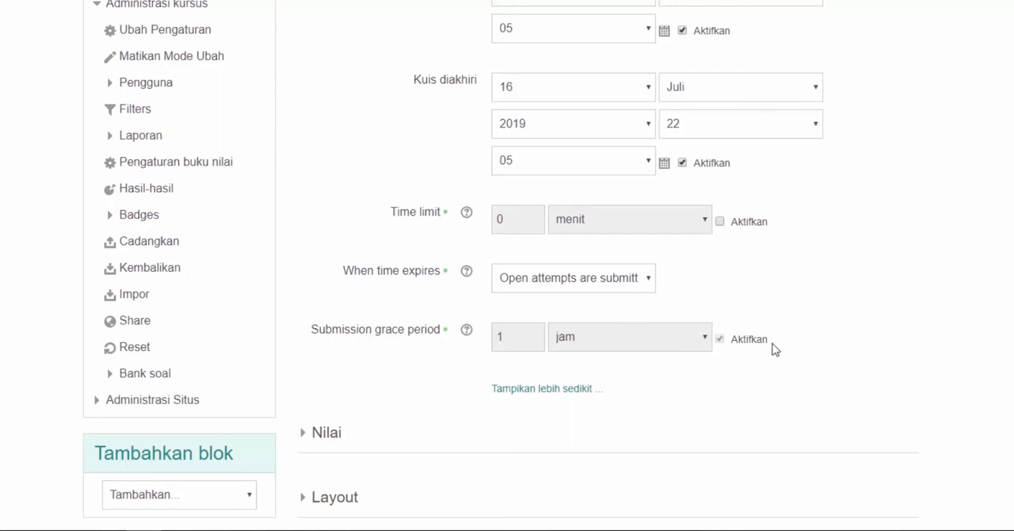
Set the quiz's passing grade to 70 in the Nilai settings and reveal the additional grading options
left_click(325, 439)
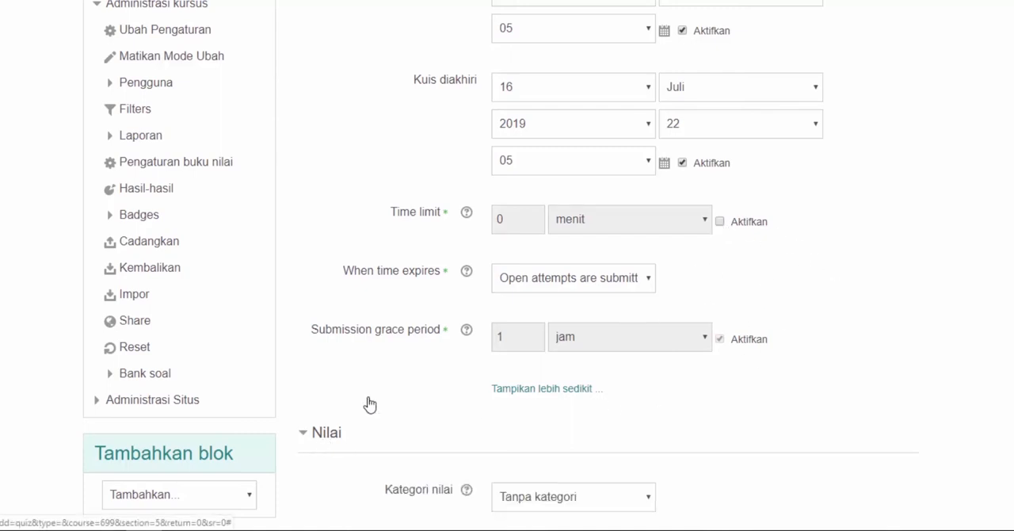
scroll(369, 404, "down", 2)
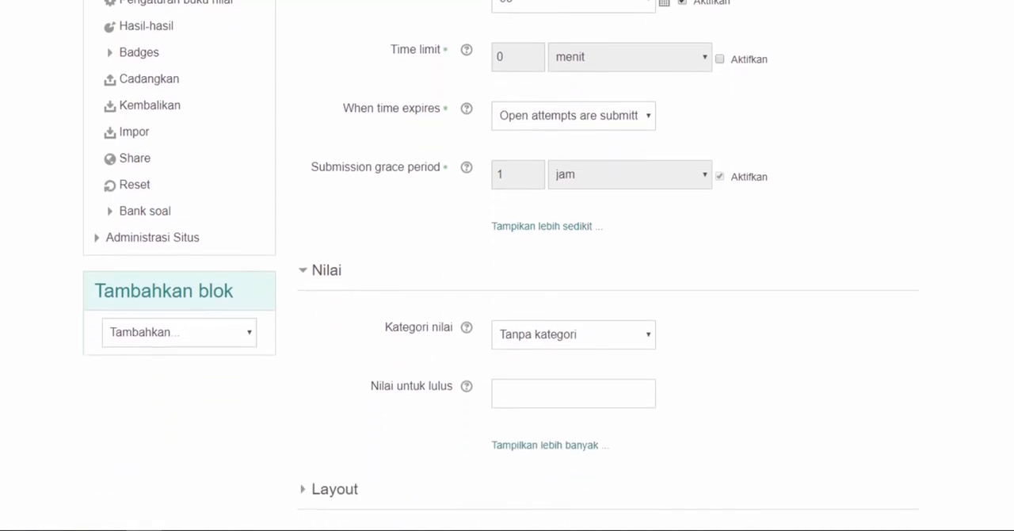
scroll(507, 264, "down", 2)
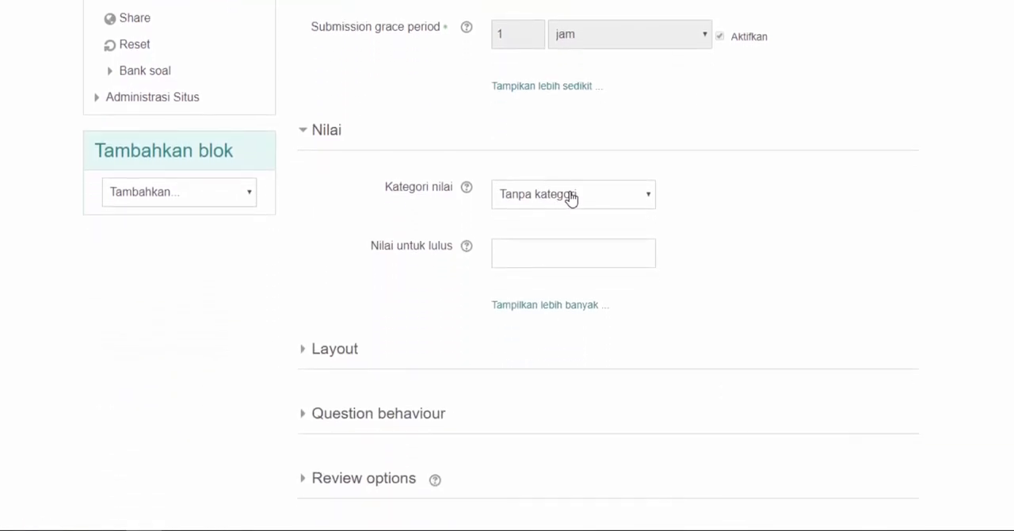
left_click(590, 199)
left_click(595, 199)
left_click(602, 255)
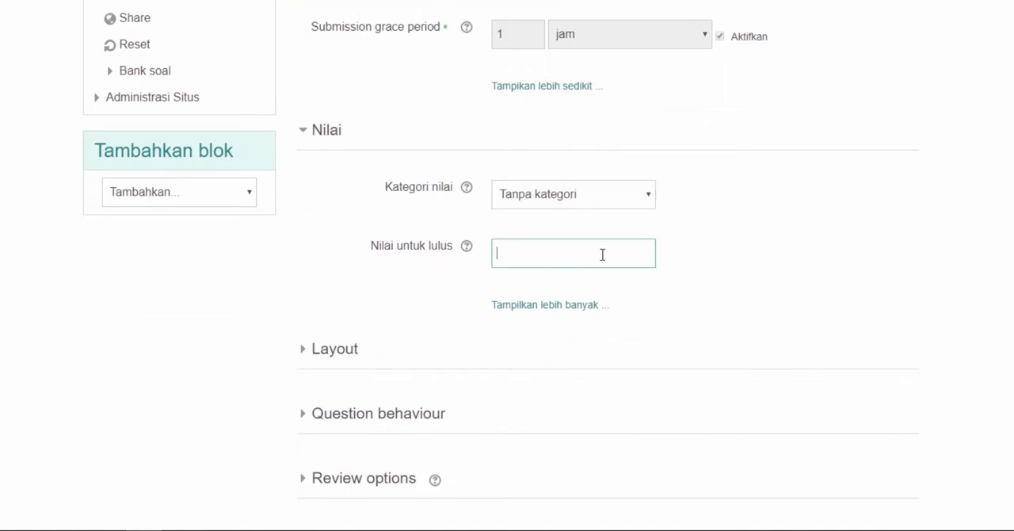
type("70")
left_click(550, 305)
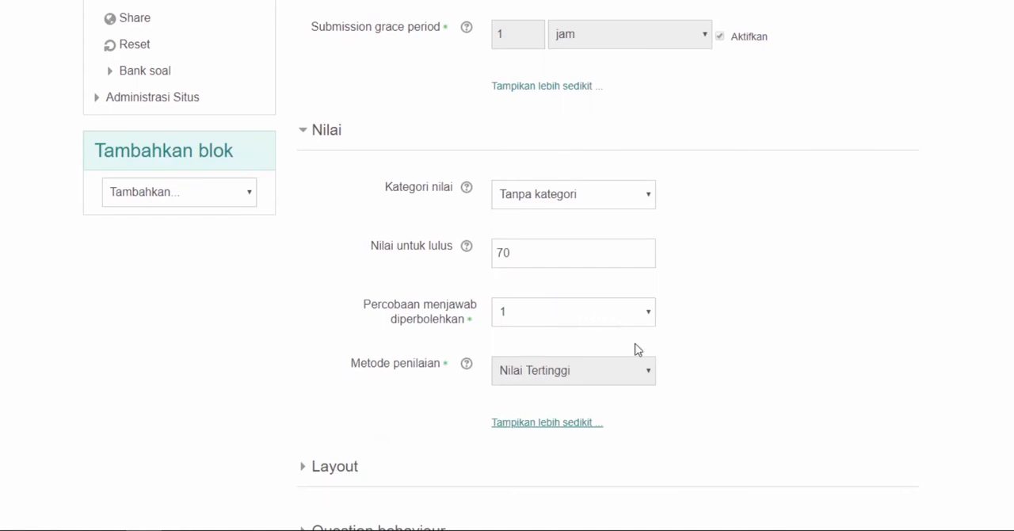
scroll(638, 349, "down", 5)
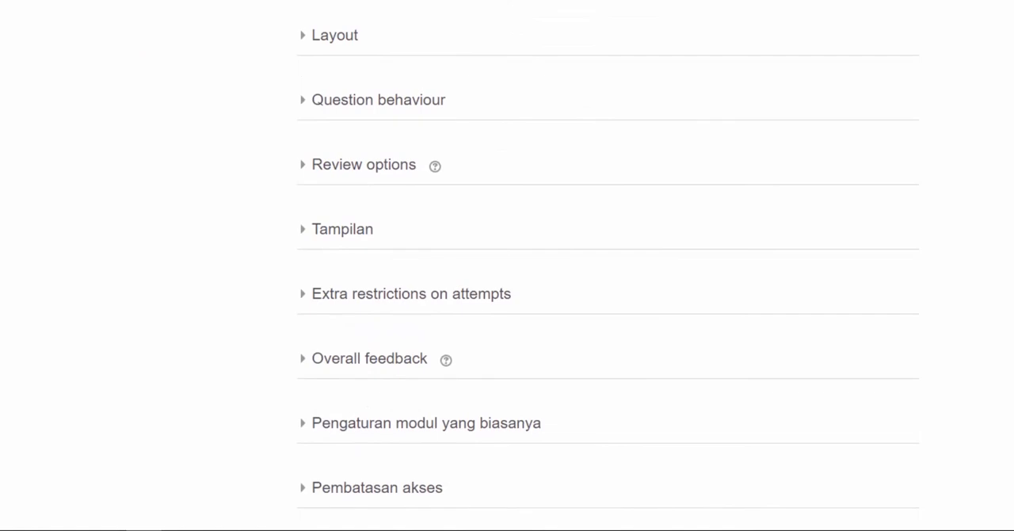
Reveal all Layout settings, expand Question behaviour, and look through the available modes for how questions behave
left_click(336, 49)
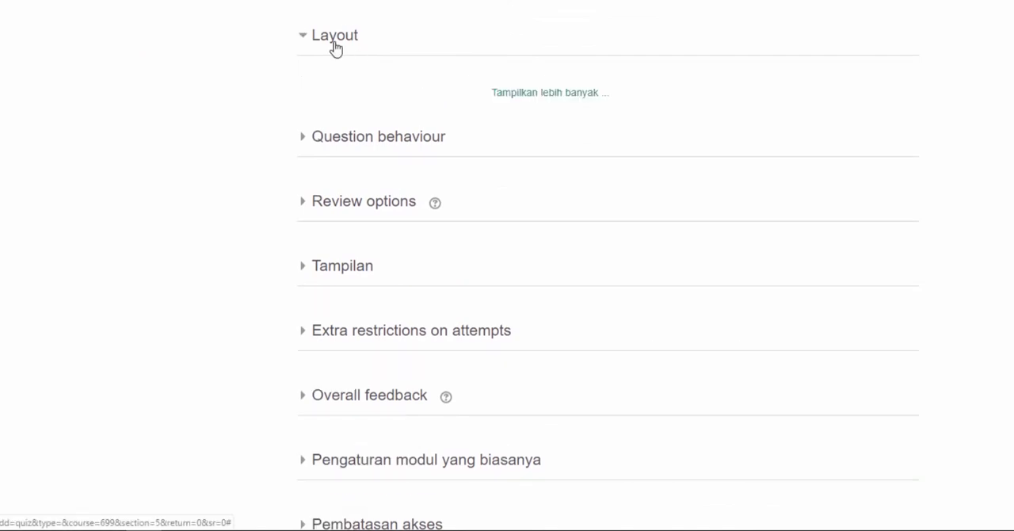
left_click(503, 95)
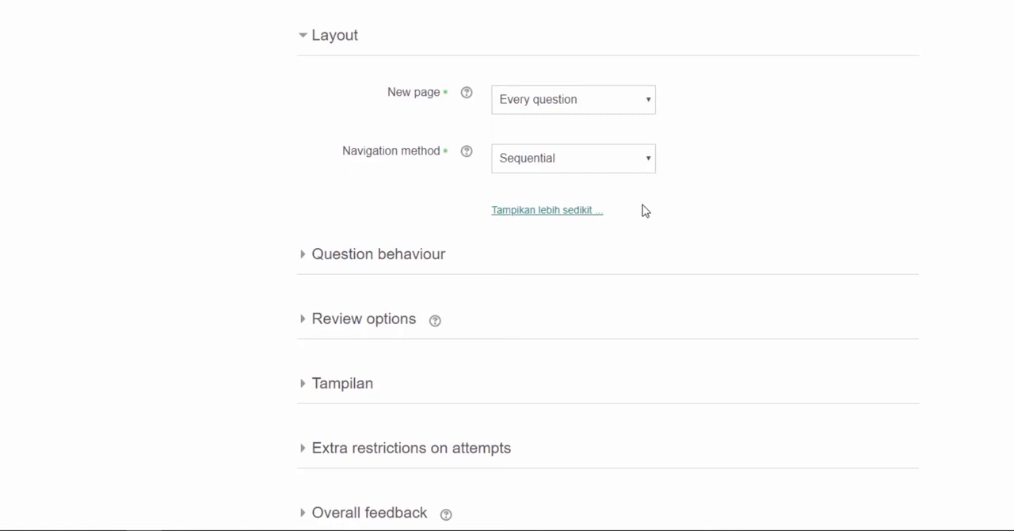
left_click(378, 254)
scroll(378, 254, "down", 2)
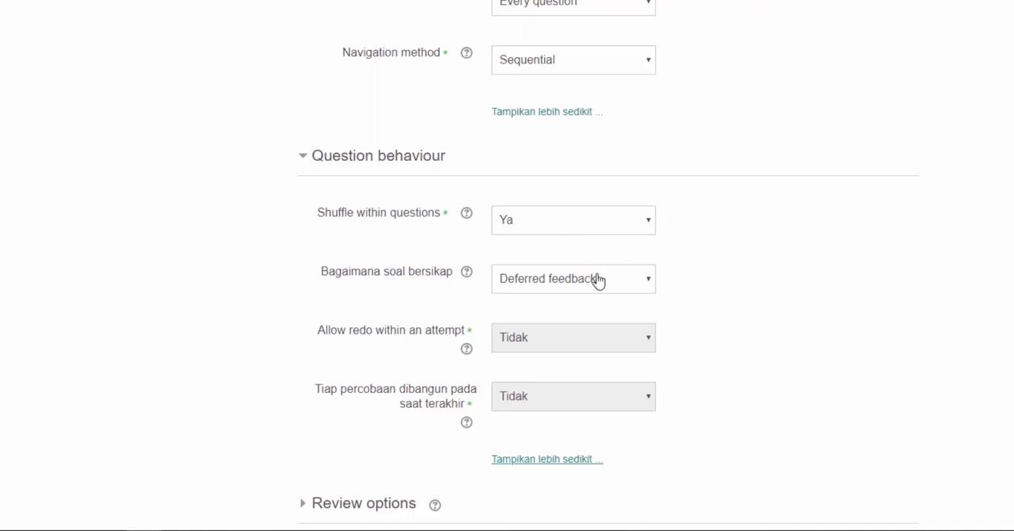
left_click(645, 290)
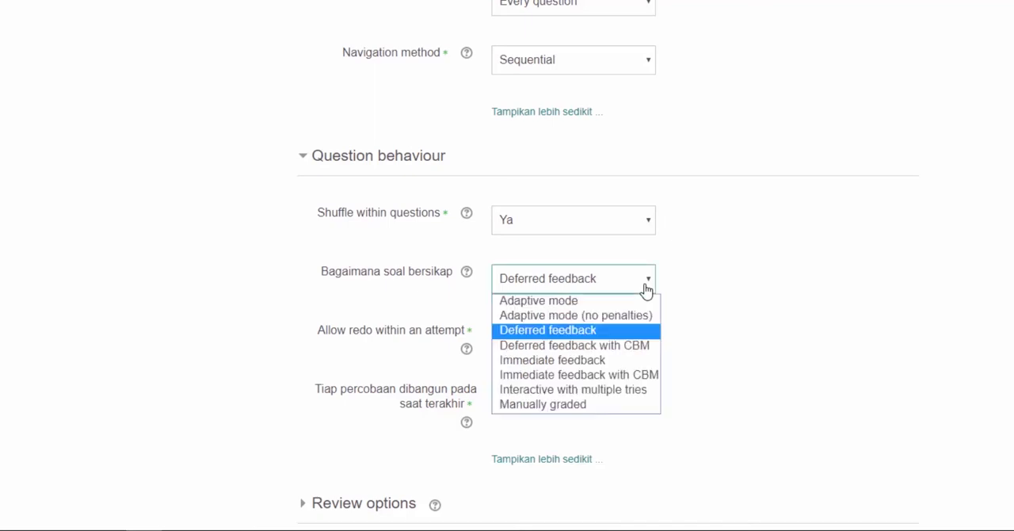
left_click(645, 290)
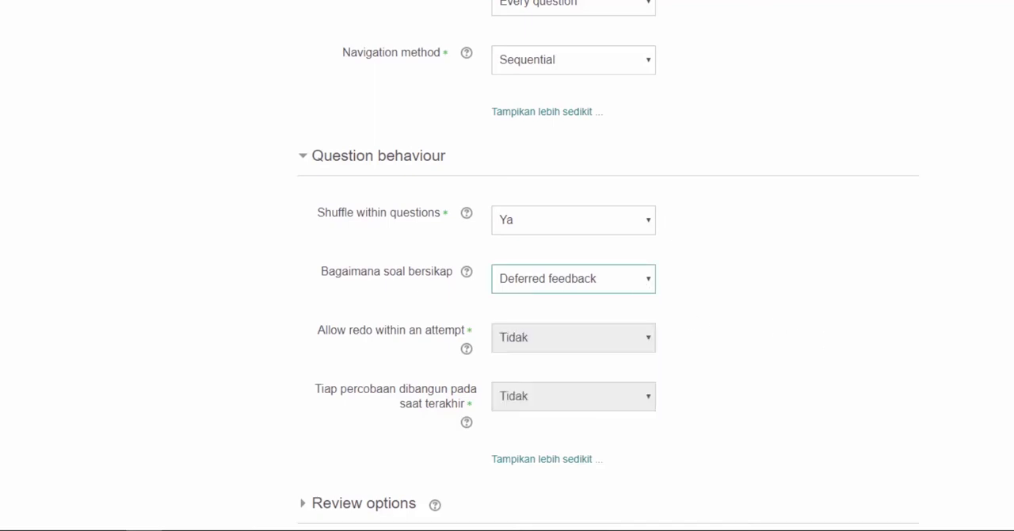
In the Review options, disable The attempt, Tanda and Overall feedback for the period after the quiz is closed
scroll(609, 266, "down", 1)
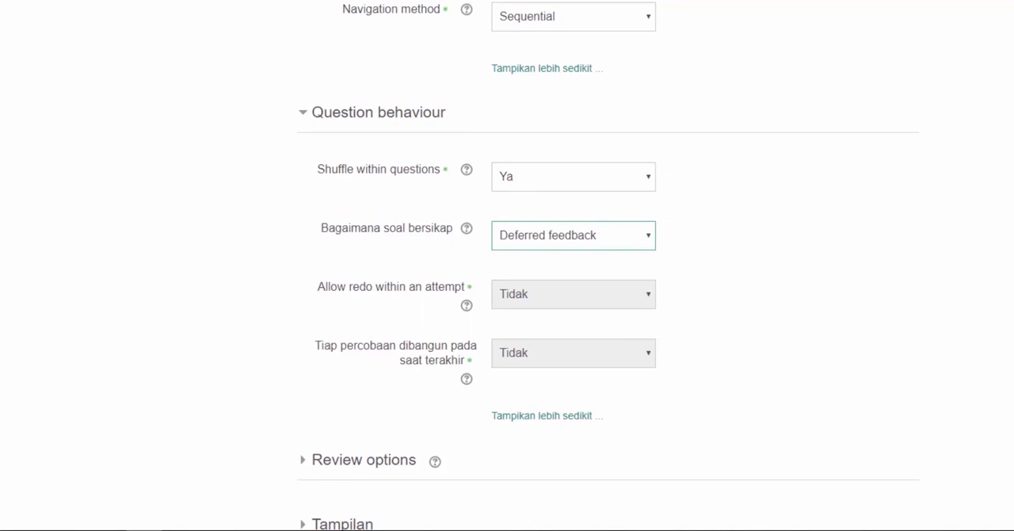
scroll(508, 265, "down", 5)
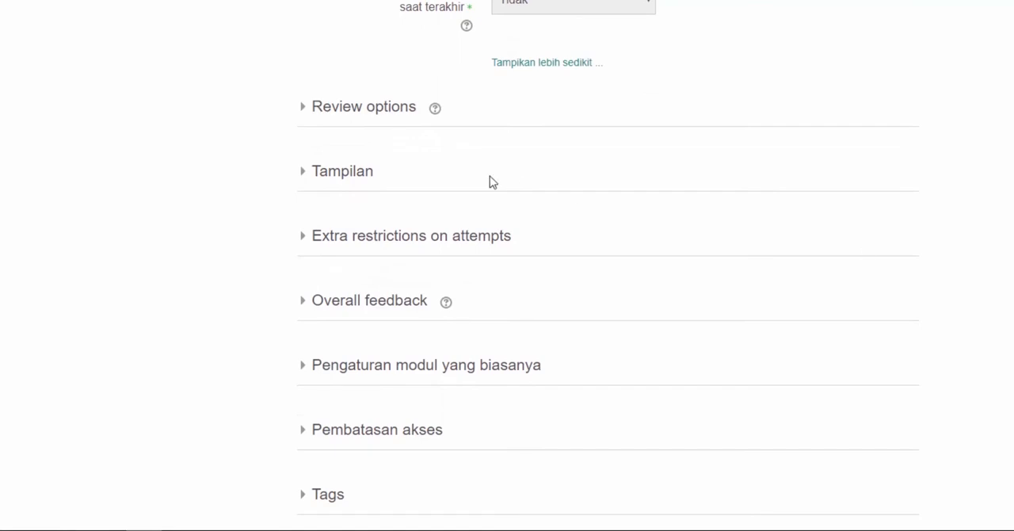
left_click(399, 116)
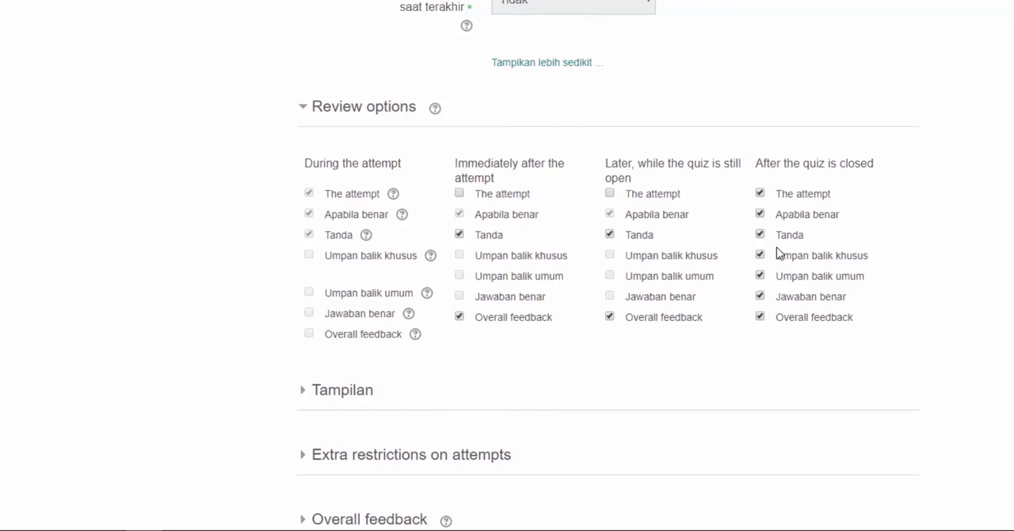
left_click(760, 194)
left_click(761, 235)
left_click(761, 317)
Expand the Tampilan section and reveal its additional settings
left_click(358, 392)
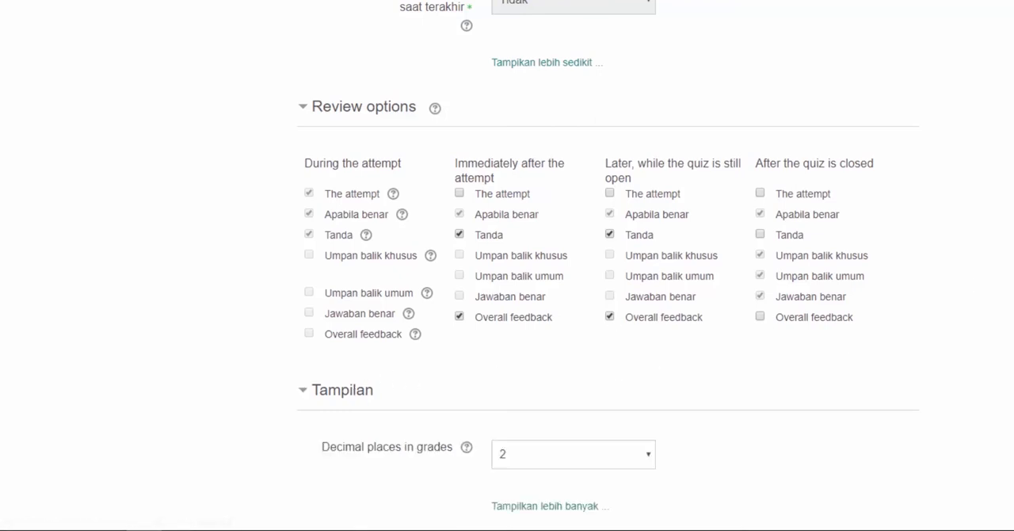
scroll(609, 265, "down", 3)
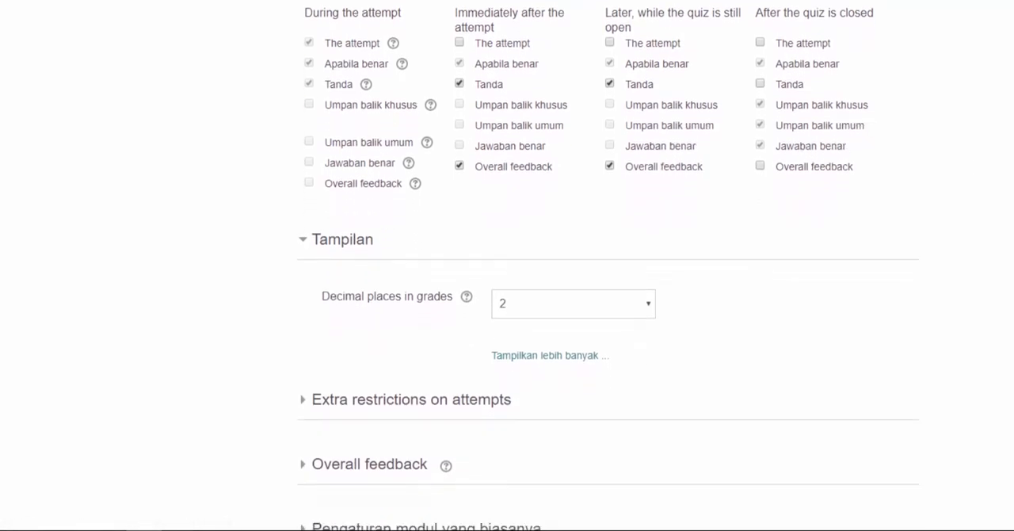
scroll(521, 245, "down", 1)
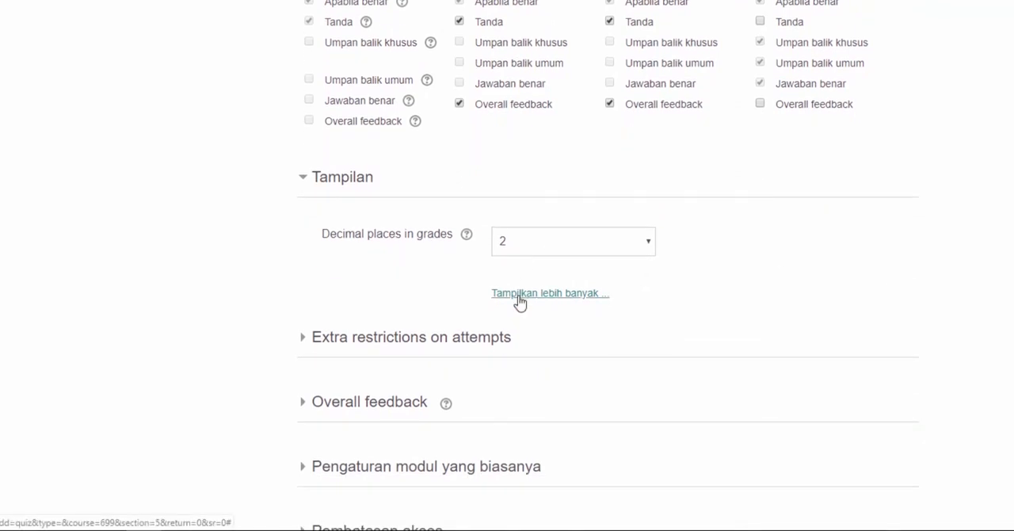
left_click(519, 295)
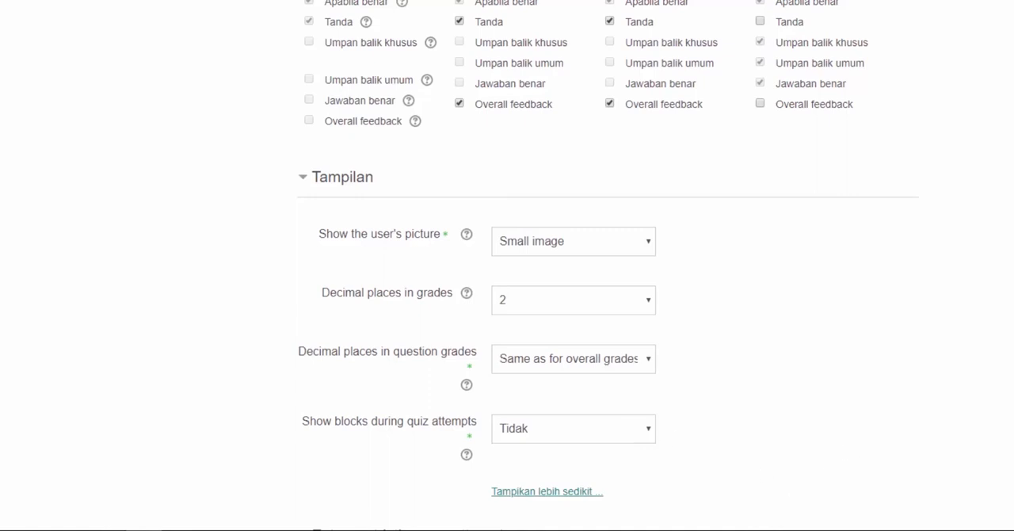
Expand Extra restrictions on attempts and reveal its additional restriction settings
scroll(609, 266, "down", 5)
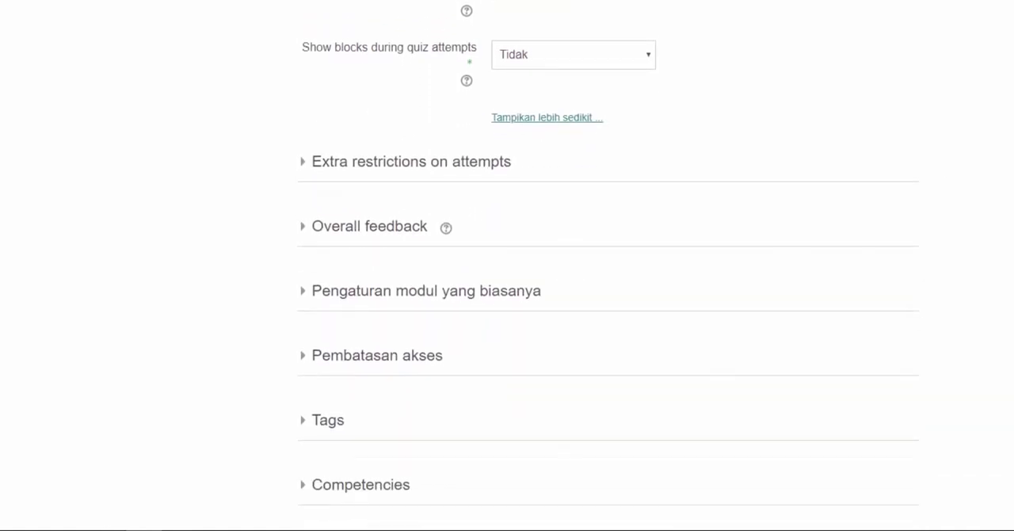
scroll(609, 266, "down", 1)
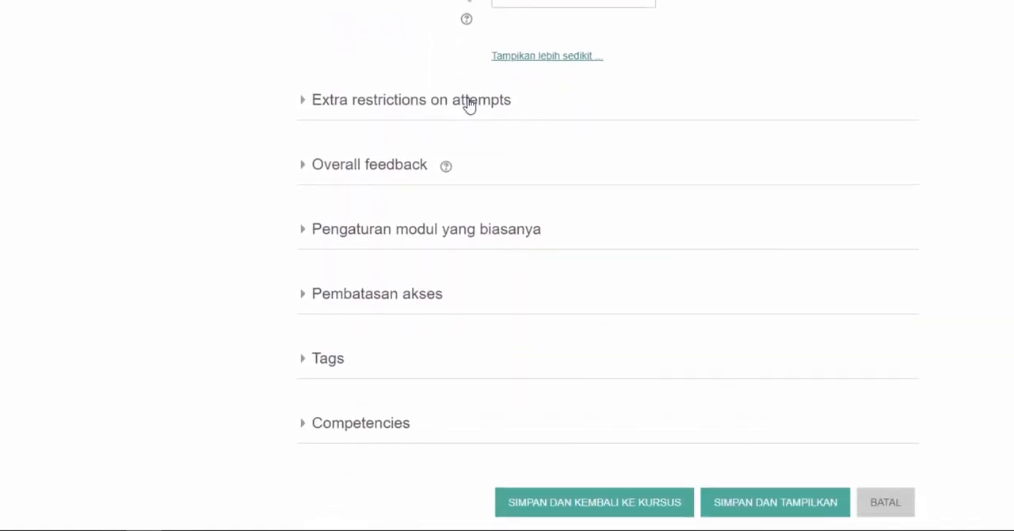
left_click(470, 101)
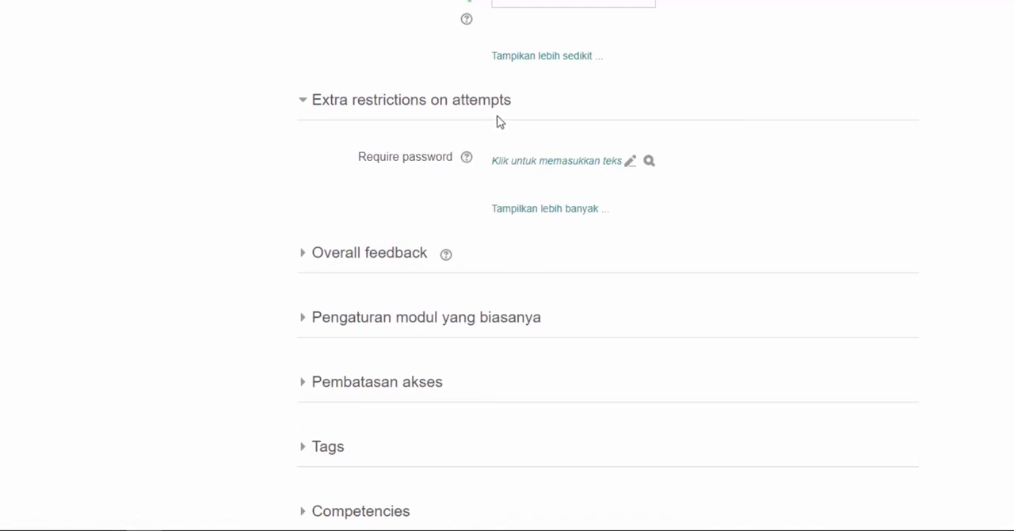
left_click(550, 209)
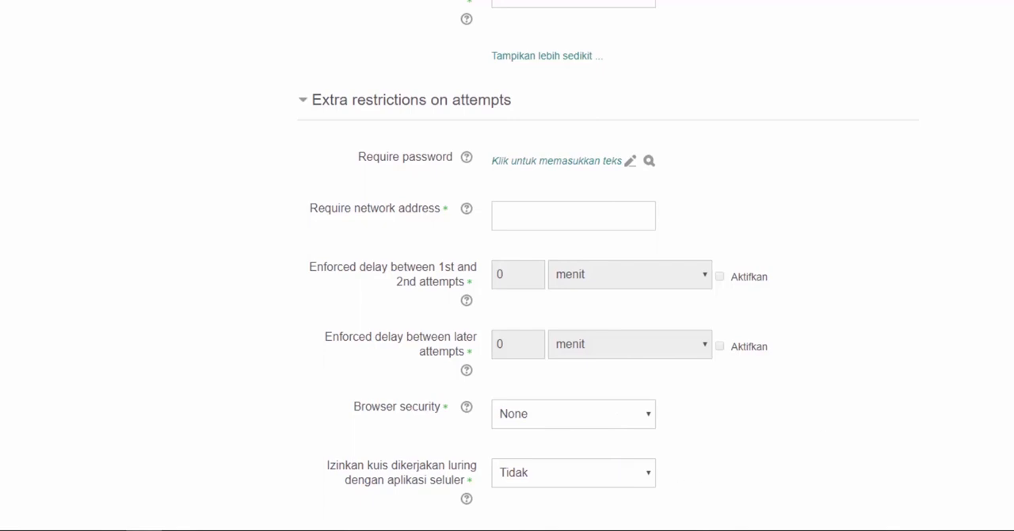
Expand Overall feedback and look through its grade boundary and Saran fields and the remaining sections of the form
scroll(381, 290, "down", 4)
left_click(384, 290)
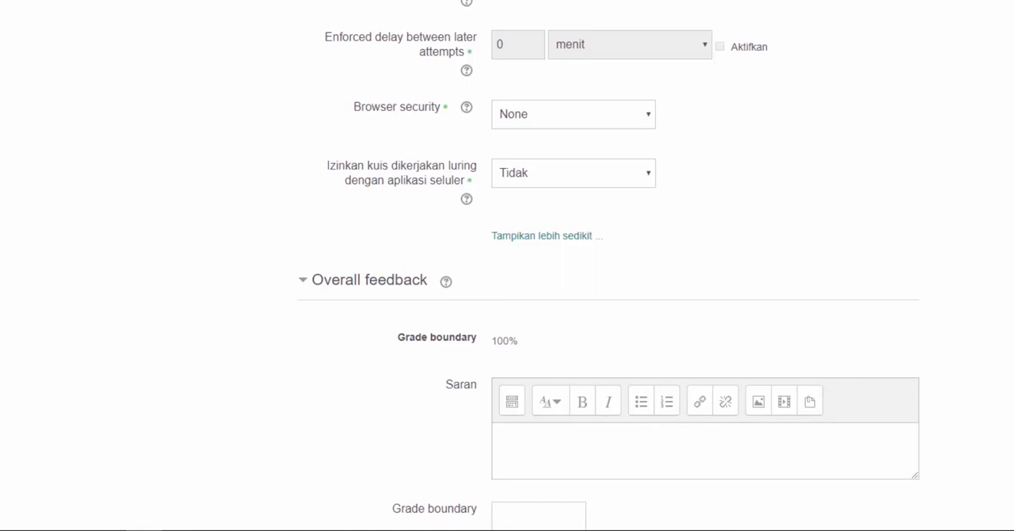
scroll(609, 266, "down", 5)
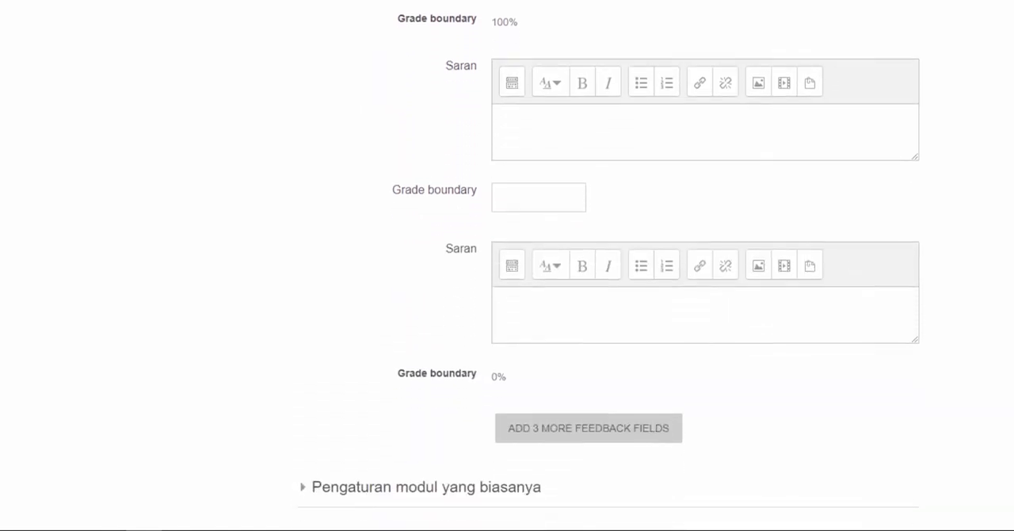
scroll(610, 266, "down", 3)
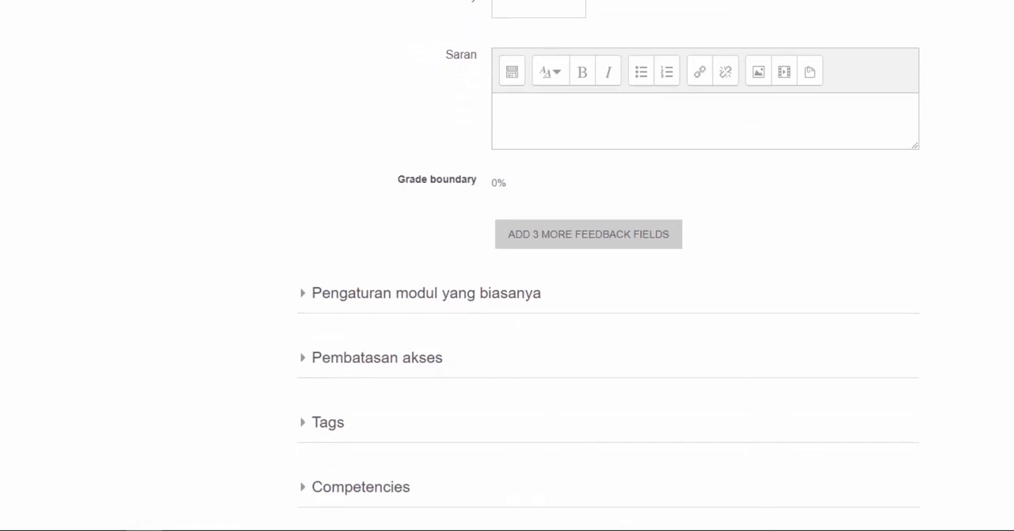
scroll(507, 266, "down", 1)
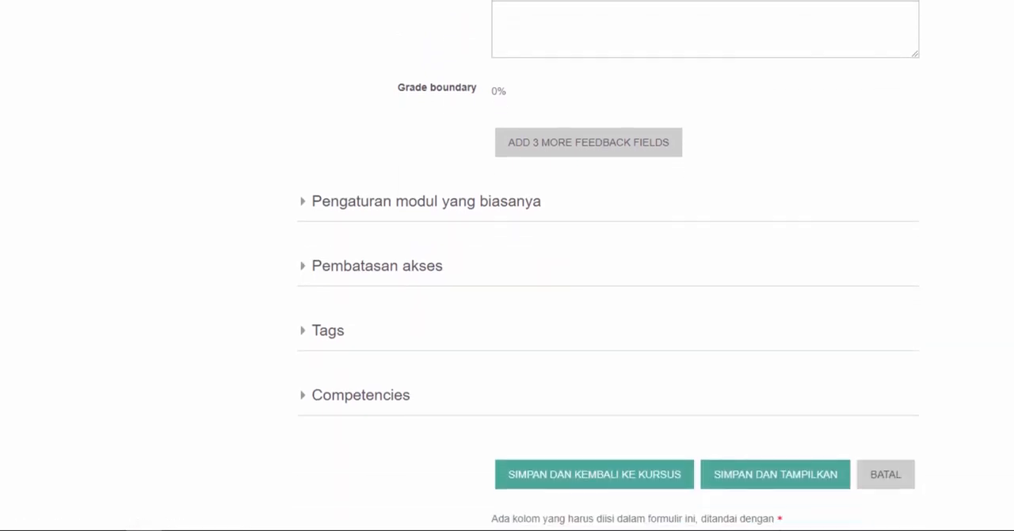